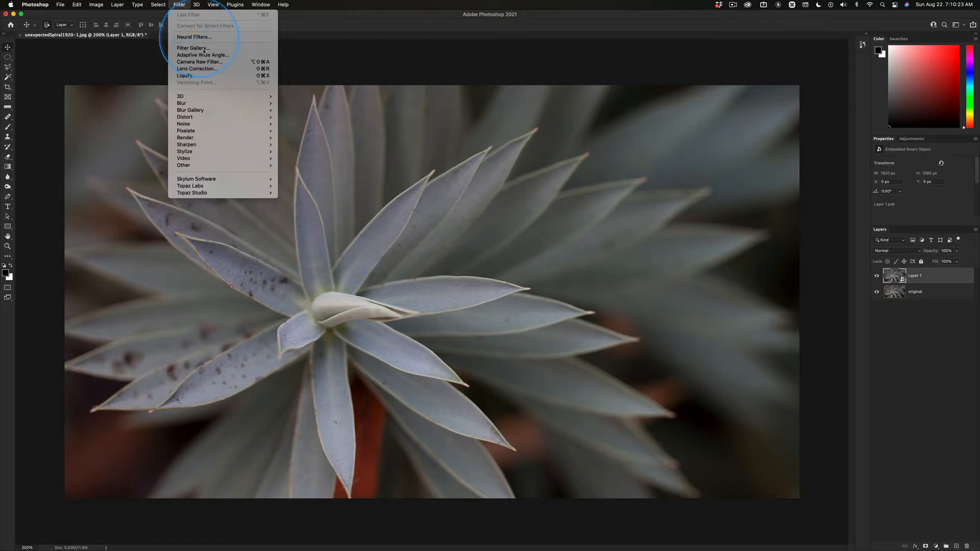
Step: Apply the Camera Raw Filter to Layer 1 with Vibrance and Saturation both at +100
{"action": "left_click", "coordinate": [620, 143]}
{"action": "left_click", "coordinate": [687, 268]}
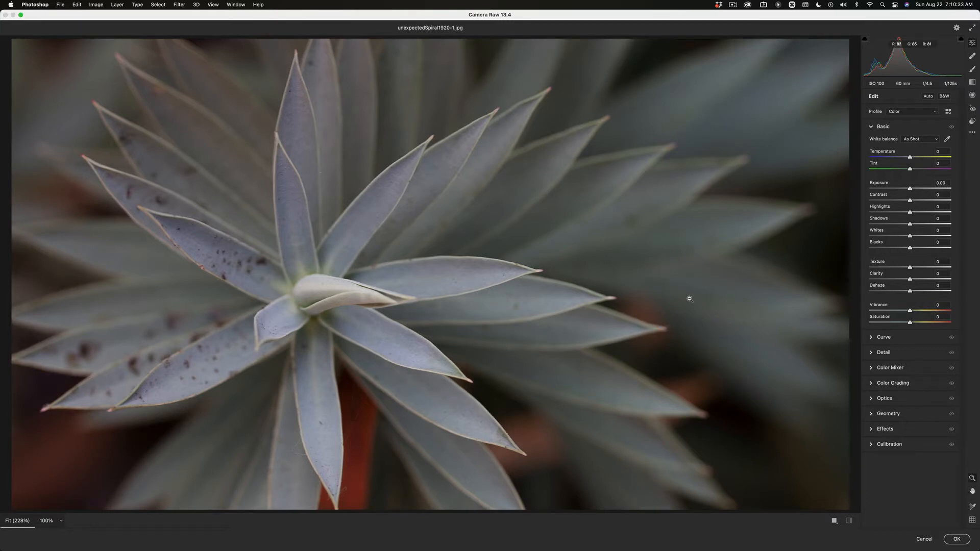
{"action": "left_click_drag", "start_coordinate": [910, 322], "coordinate": [976, 305]}
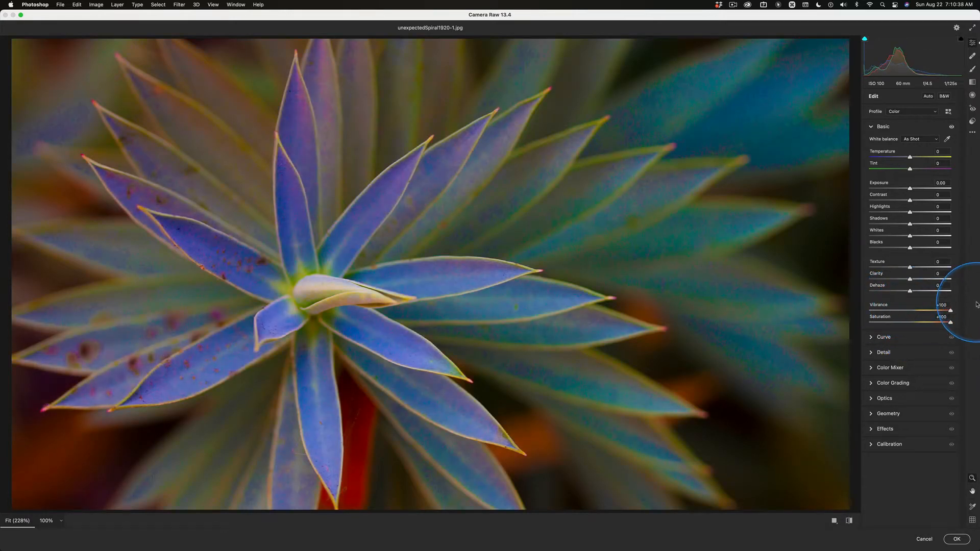
{"action": "left_click", "coordinate": [956, 540]}
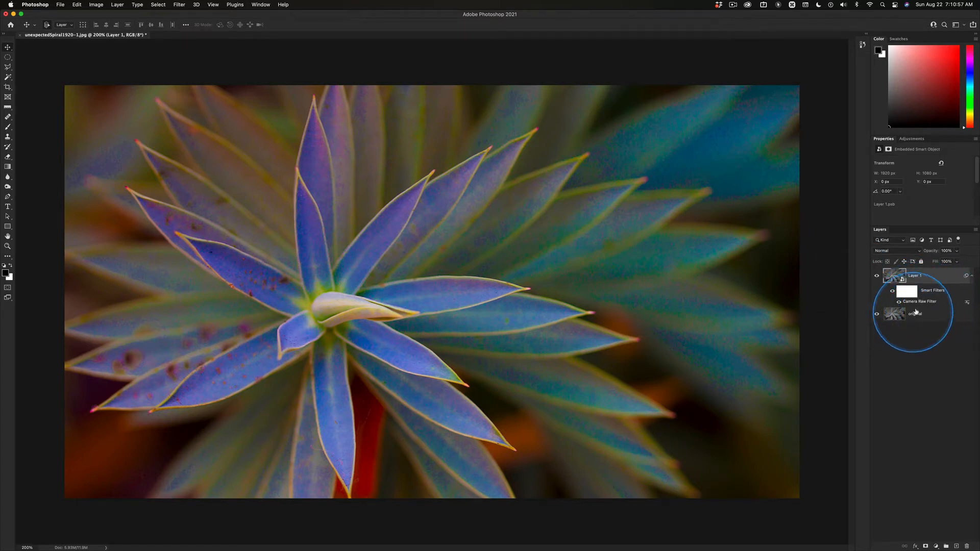
Step: Reopen Layer 1's Camera Raw smart filter and set Vibrance and Saturation back to 0
{"action": "key", "text": "ctrl"}
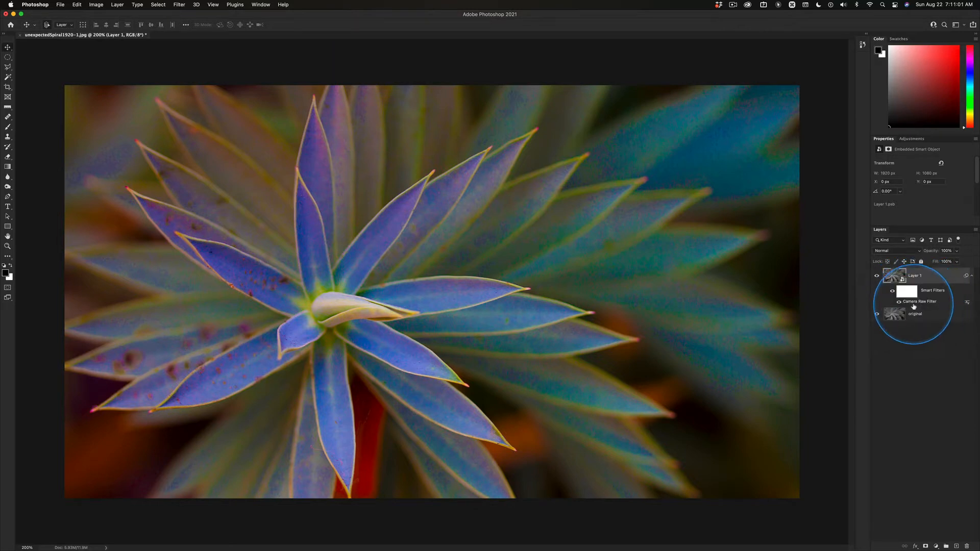
{"action": "double_click", "coordinate": [912, 305]}
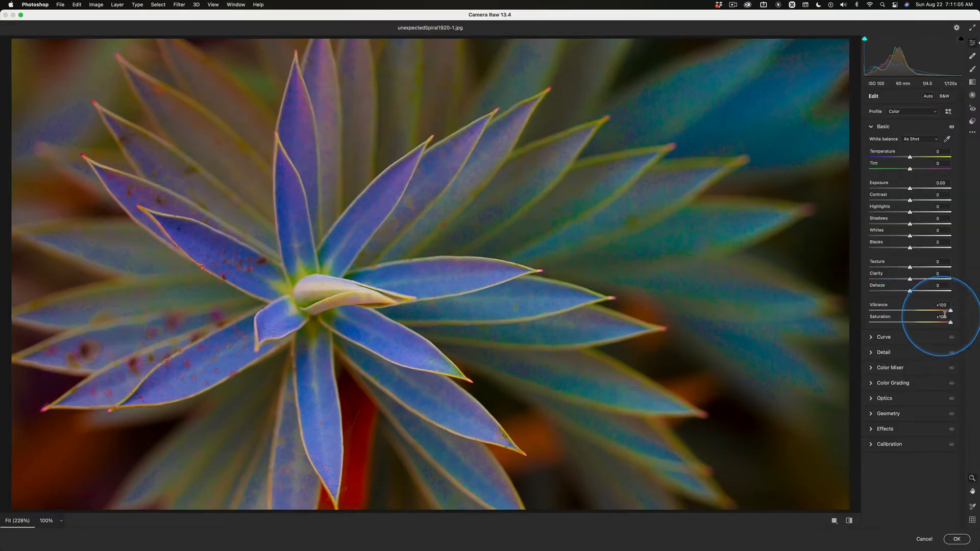
{"action": "left_click", "coordinate": [943, 305]}
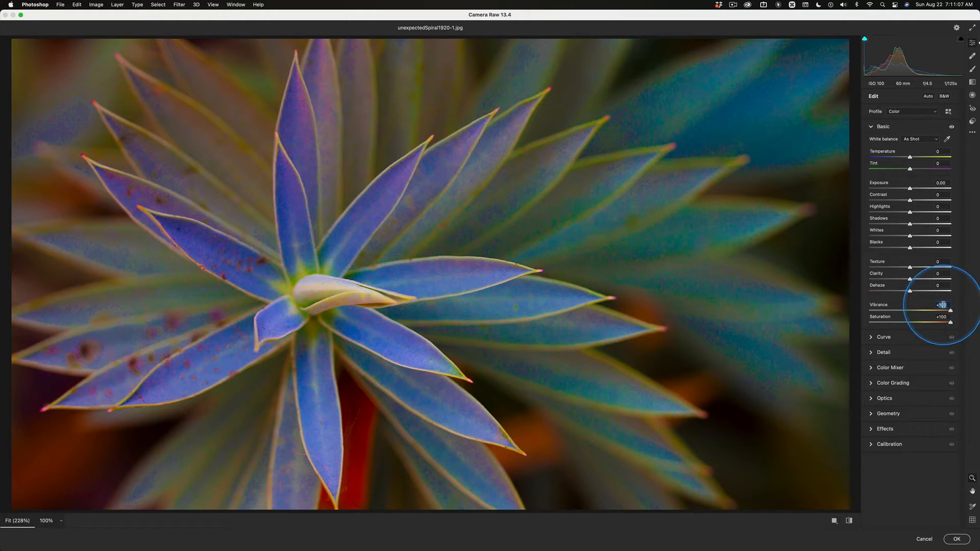
{"action": "type", "text": "0"}
{"action": "double_click", "coordinate": [943, 317]}
{"action": "type", "text": "0"}
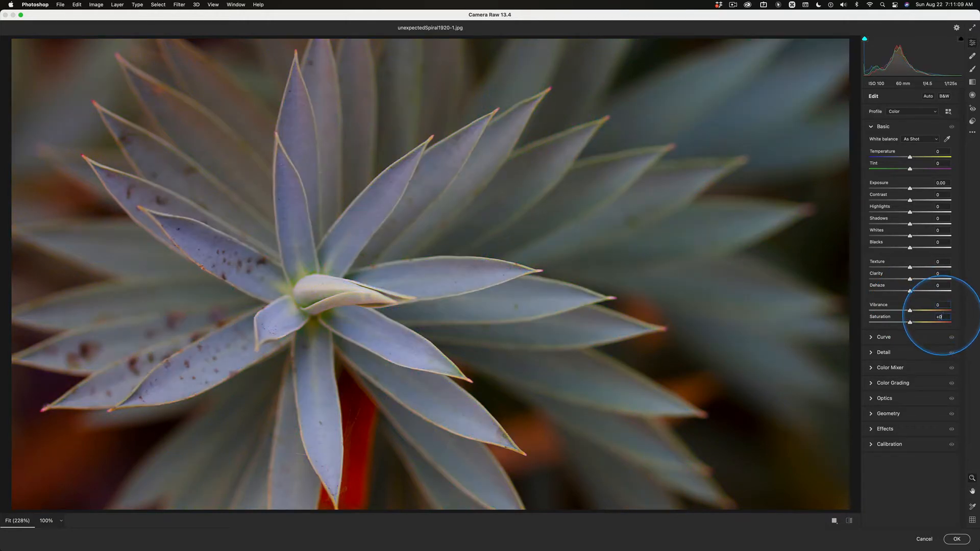
{"action": "key", "text": "super+alt+0"}
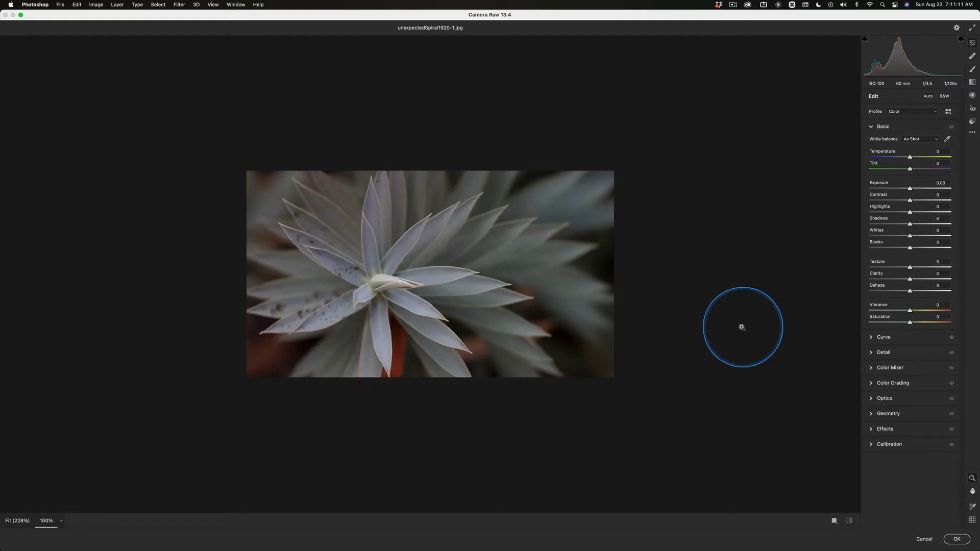
{"action": "key", "text": "super+0"}
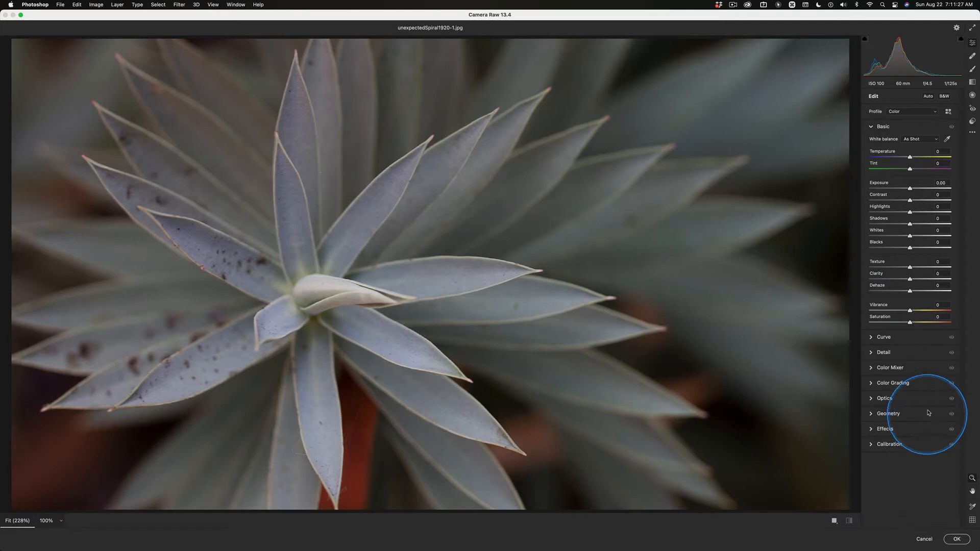
Step: Apply the automatic tone and colour adjustment to the image in Camera Raw
{"action": "left_click", "coordinate": [895, 399]}
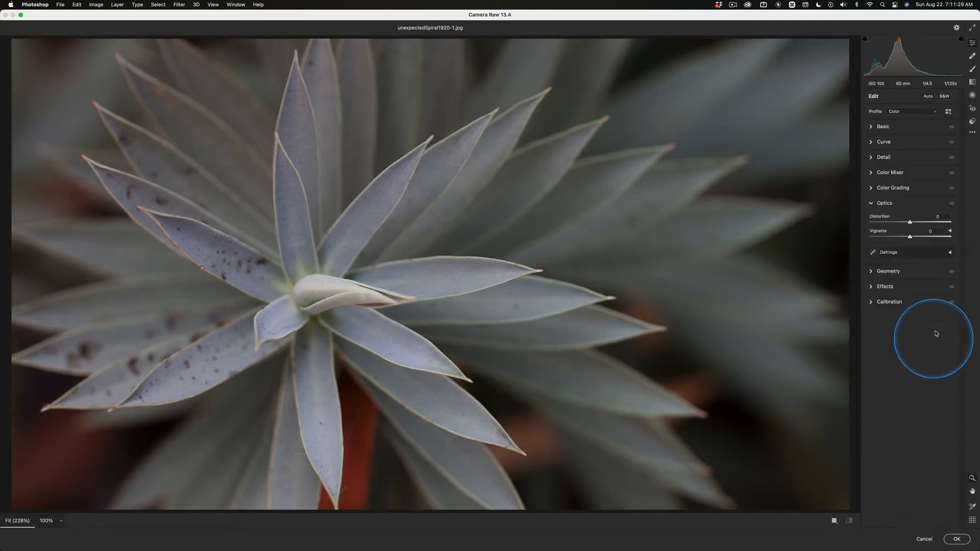
{"action": "left_click", "coordinate": [883, 128]}
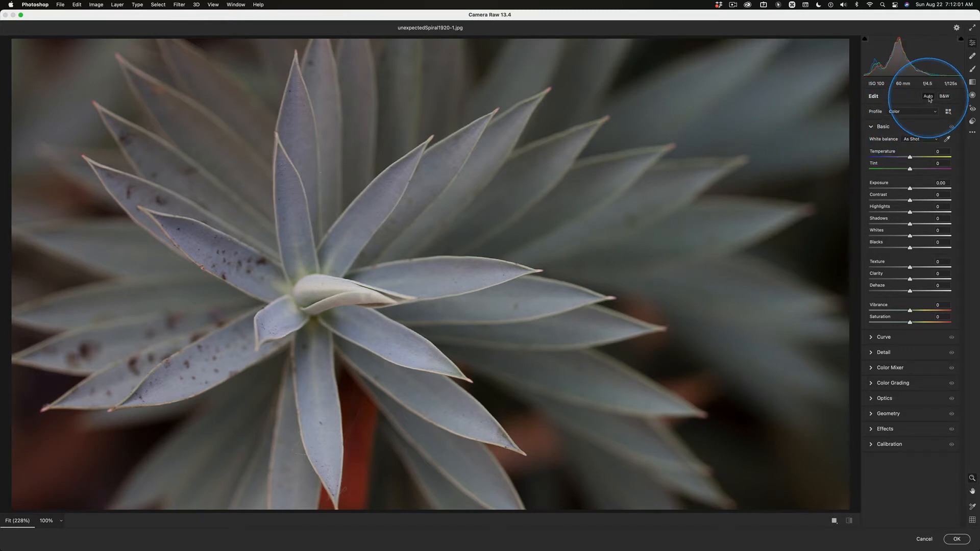
{"action": "key", "text": "ctrl"}
{"action": "left_click", "coordinate": [929, 96]}
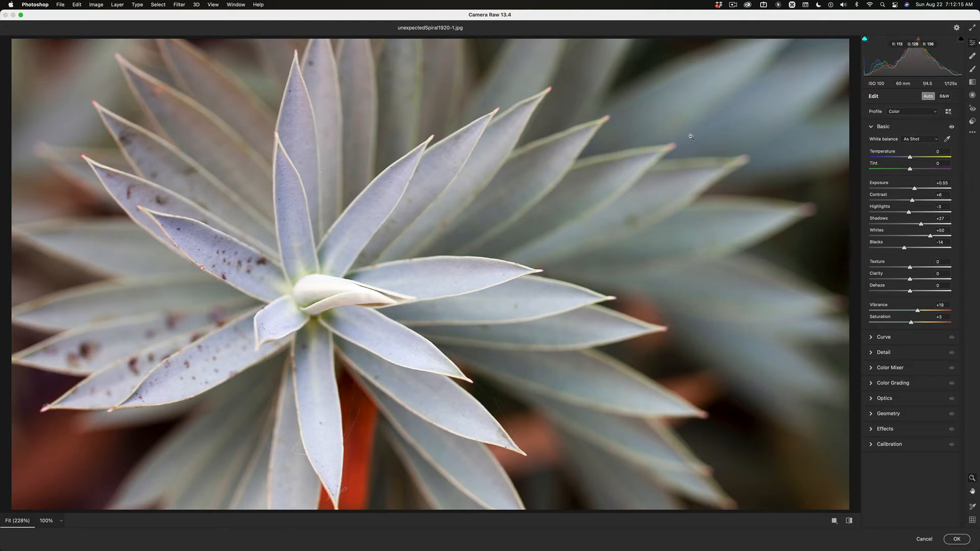
Step: Compare the image with and without the automatic adjustment by undoing and redoing it, ending with it applied
{"action": "key", "text": "super+z"}
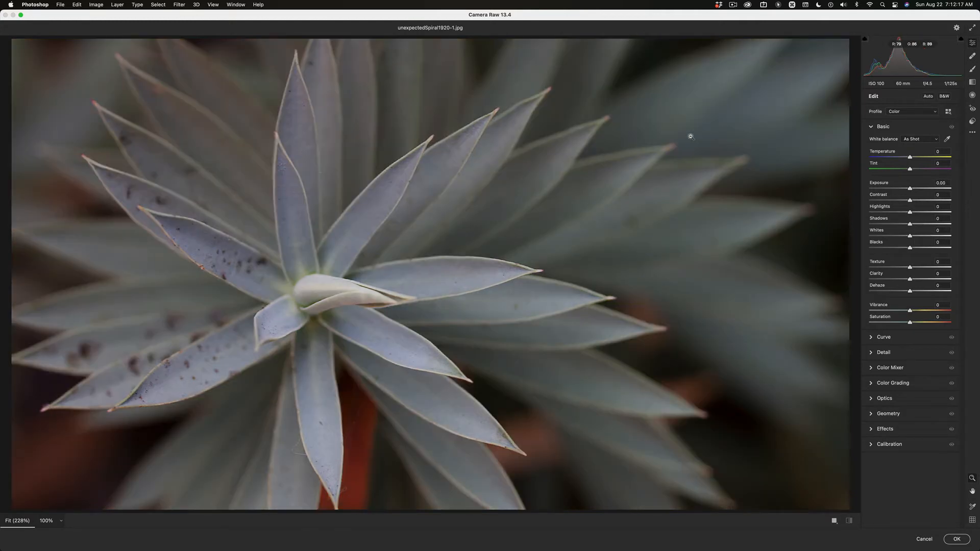
{"action": "key", "text": "super+shift+z"}
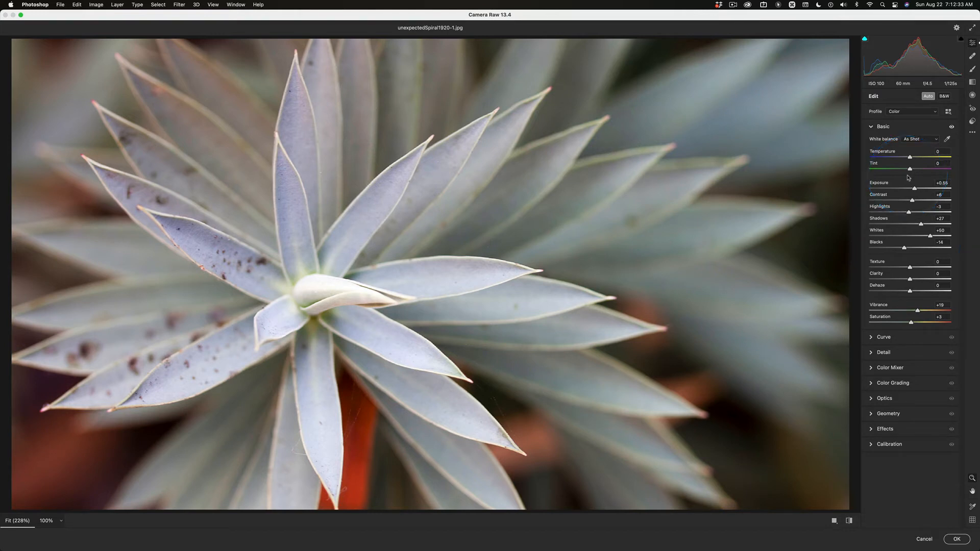
{"action": "key", "text": "super+z"}
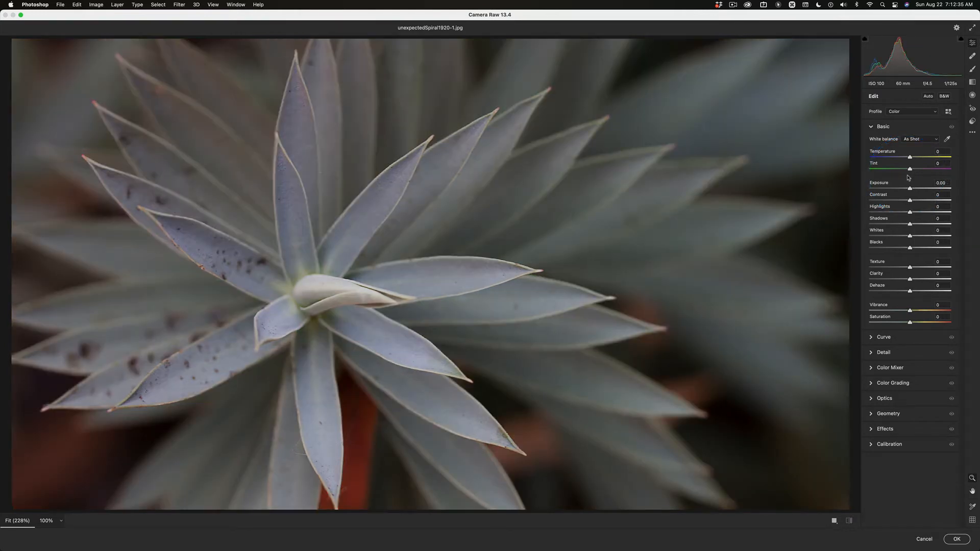
{"action": "key", "text": "super+shift+z"}
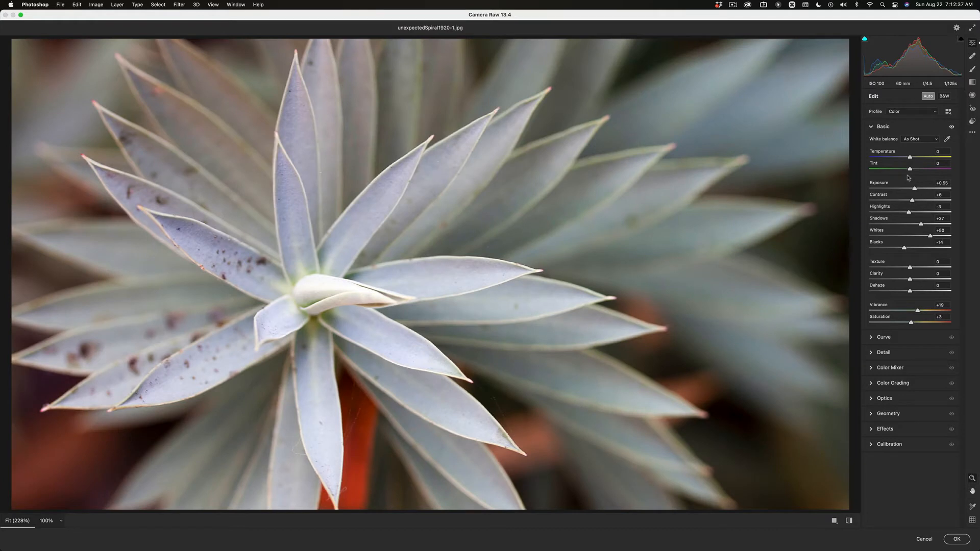
{"action": "key", "text": "super+z"}
{"action": "key", "text": "super+shift+z"}
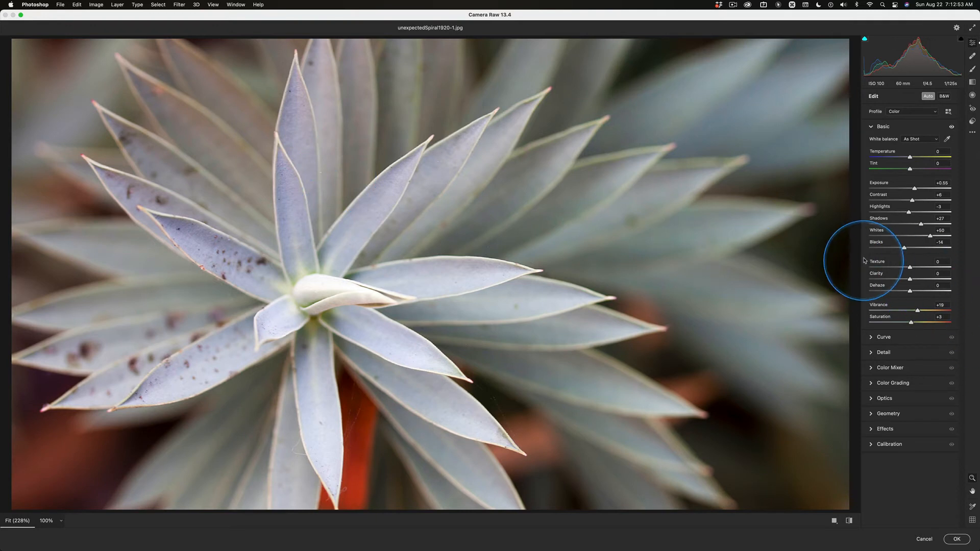
Step: Set Dehaze to +40 and Clarity to +9 for the plant image
{"action": "key", "text": "ctrl"}
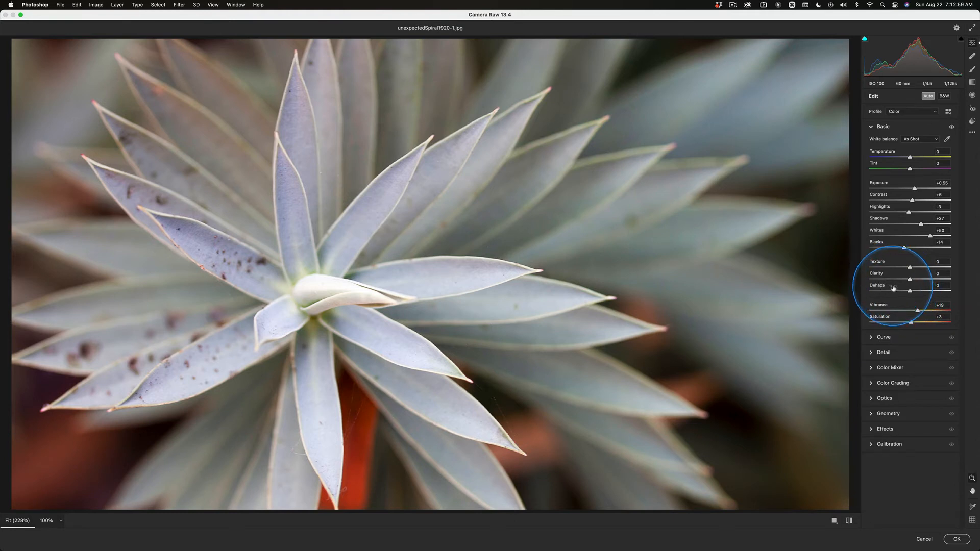
{"action": "left_click_drag", "start_coordinate": [894, 288], "coordinate": [906, 288]}
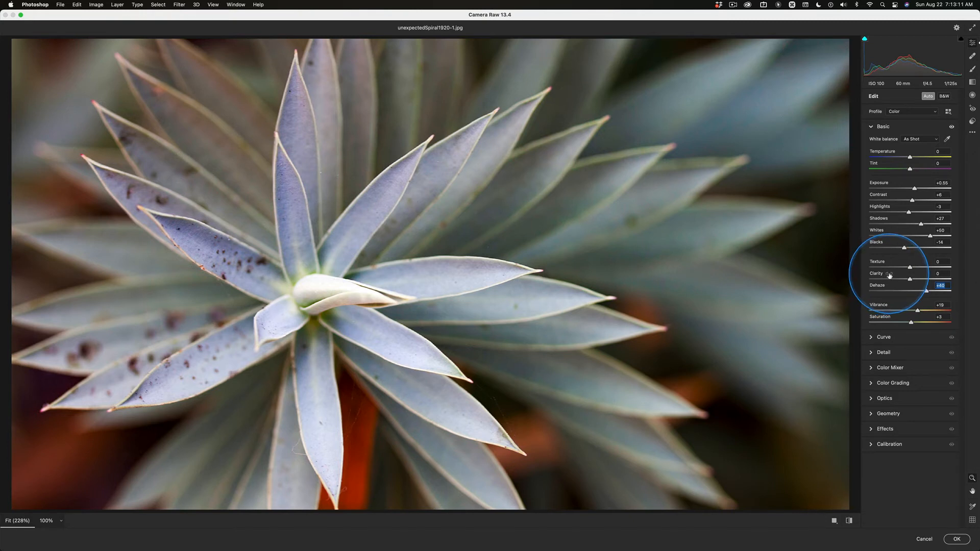
{"action": "left_click_drag", "start_coordinate": [903, 276], "coordinate": [977, 282]}
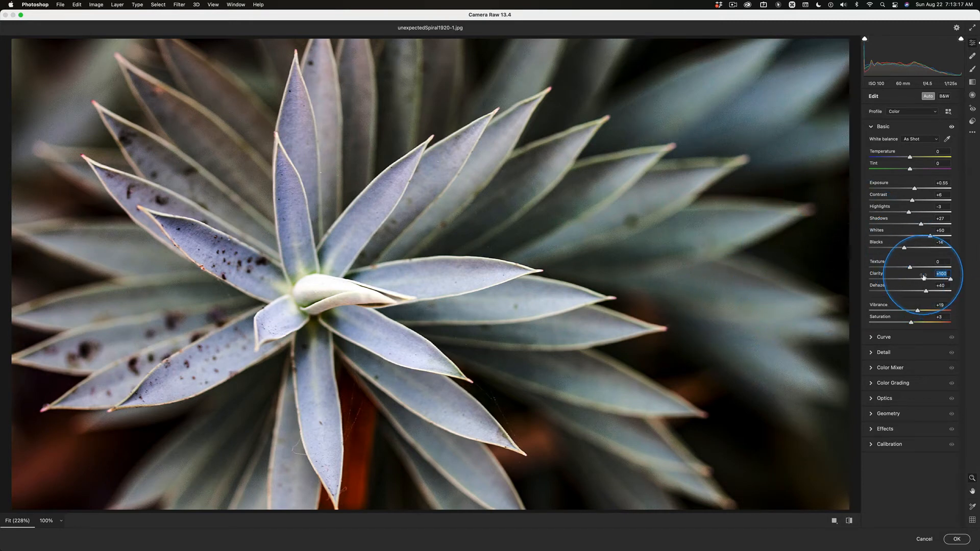
{"action": "left_click_drag", "start_coordinate": [923, 277], "coordinate": [911, 276]}
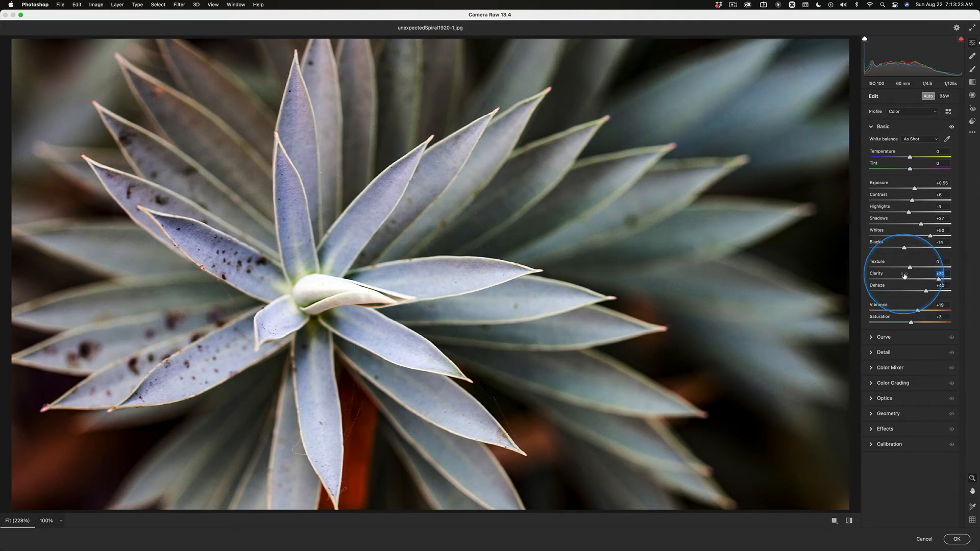
{"action": "mouse_move", "coordinate": [902, 275]}
{"action": "left_mouse_down"}
{"action": "mouse_move", "coordinate": [911, 275]}
{"action": "mouse_move", "coordinate": [879, 276]}
{"action": "mouse_move", "coordinate": [942, 278]}
{"action": "mouse_move", "coordinate": [870, 274]}
{"action": "mouse_move", "coordinate": [898, 275]}
{"action": "mouse_move", "coordinate": [889, 264]}
{"action": "left_mouse_up"}
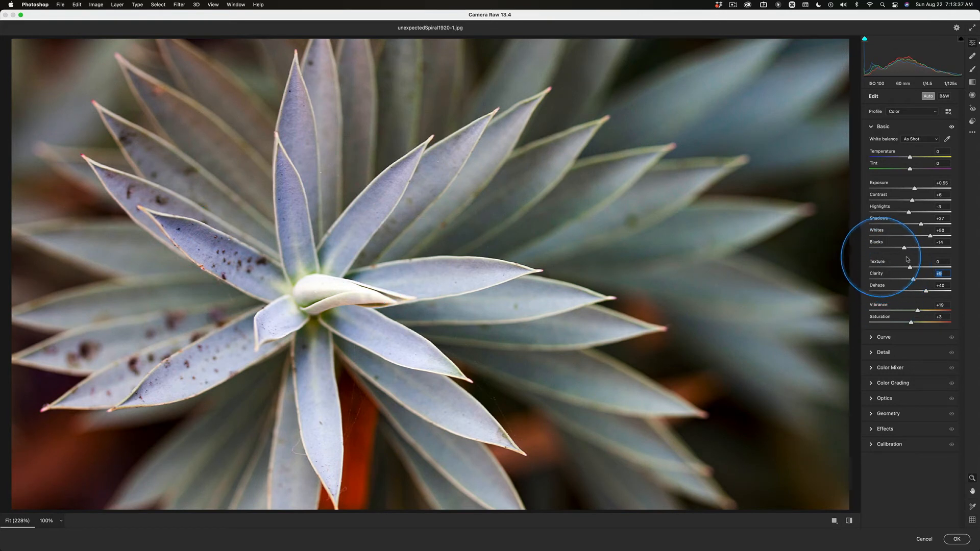
Step: Try Texture at -89 and compare the edited image with the original
{"action": "left_click_drag", "start_coordinate": [907, 262], "coordinate": [874, 263]}
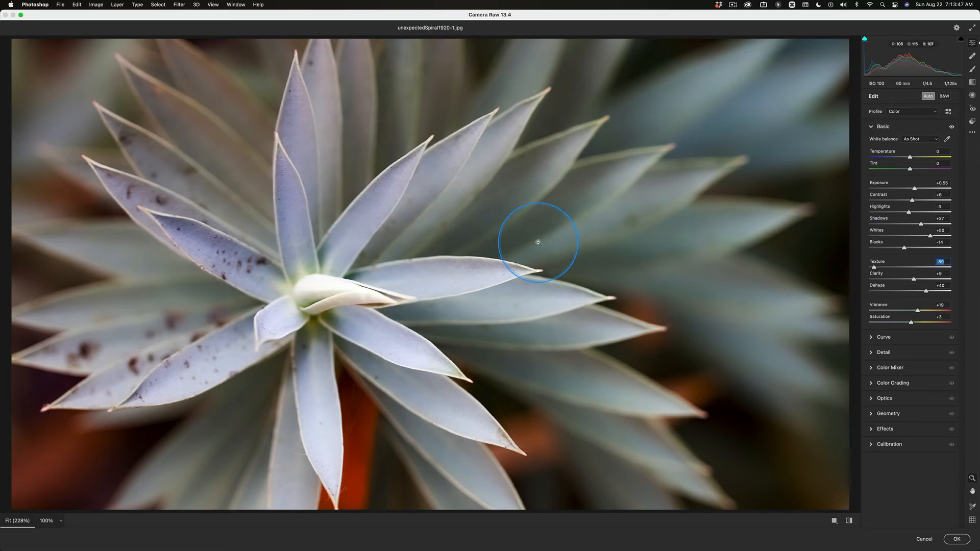
{"action": "key", "text": "backslash"}
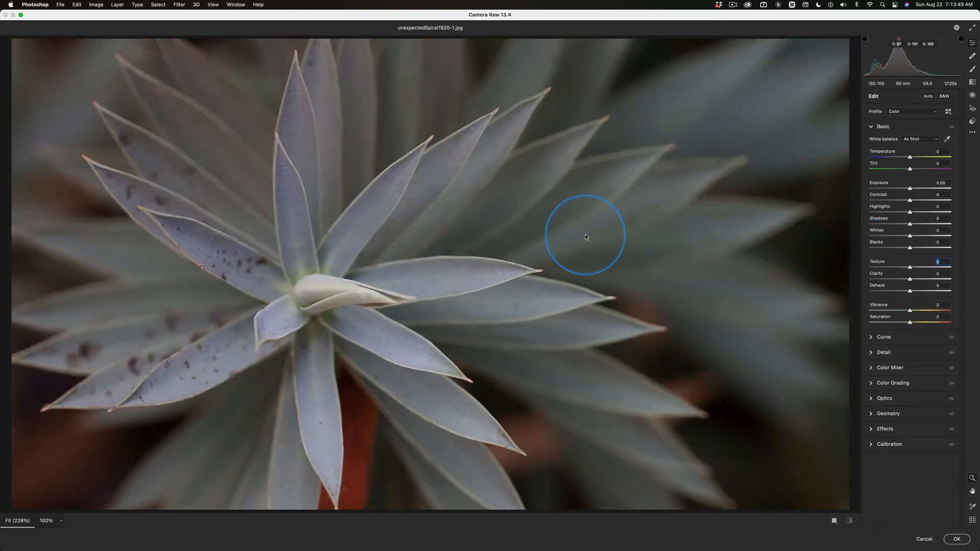
{"action": "key", "text": "backslash"}
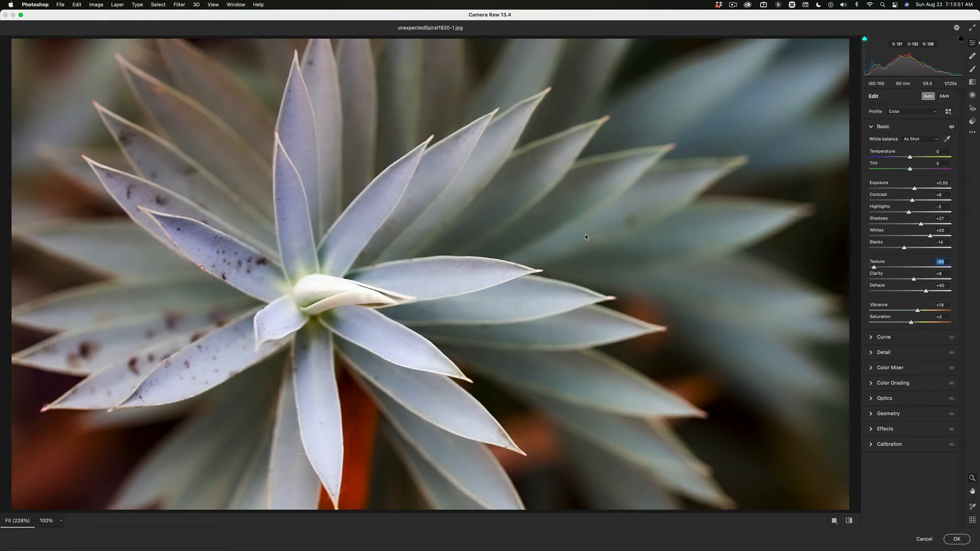
{"action": "key", "text": "backslash"}
{"action": "key", "text": "backslash"}
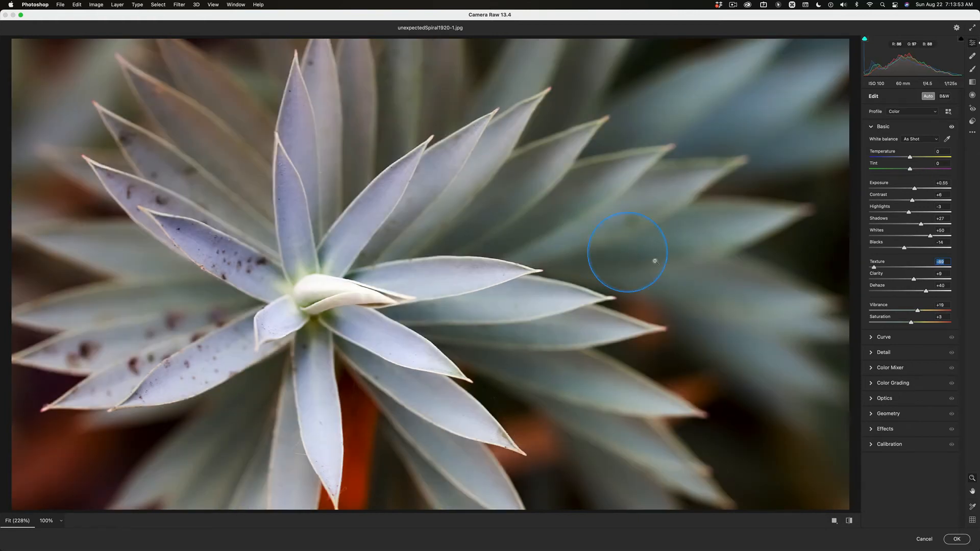
Step: Set Texture to -7, Blacks to -31, Shadows to -6 and Whites to +71, and apply the filter to the layer
{"action": "left_click_drag", "start_coordinate": [879, 264], "coordinate": [912, 263]}
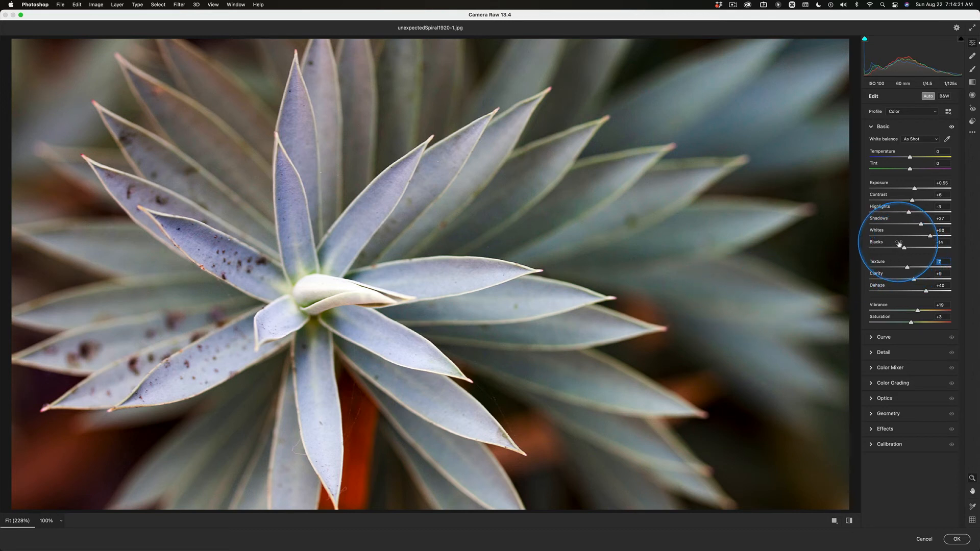
{"action": "left_click_drag", "start_coordinate": [900, 248], "coordinate": [892, 221]}
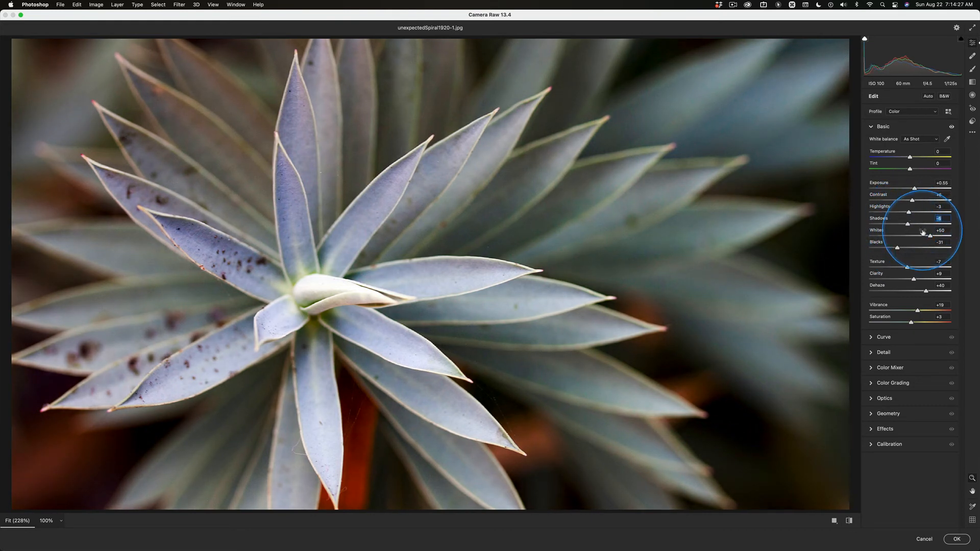
{"action": "left_click_drag", "start_coordinate": [925, 234], "coordinate": [930, 233]}
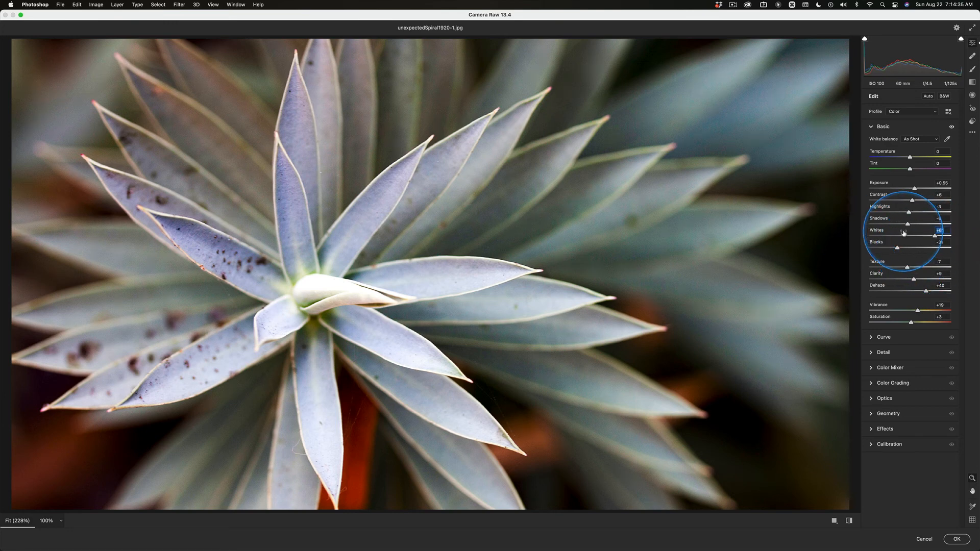
{"action": "left_click_drag", "start_coordinate": [897, 232], "coordinate": [900, 232]}
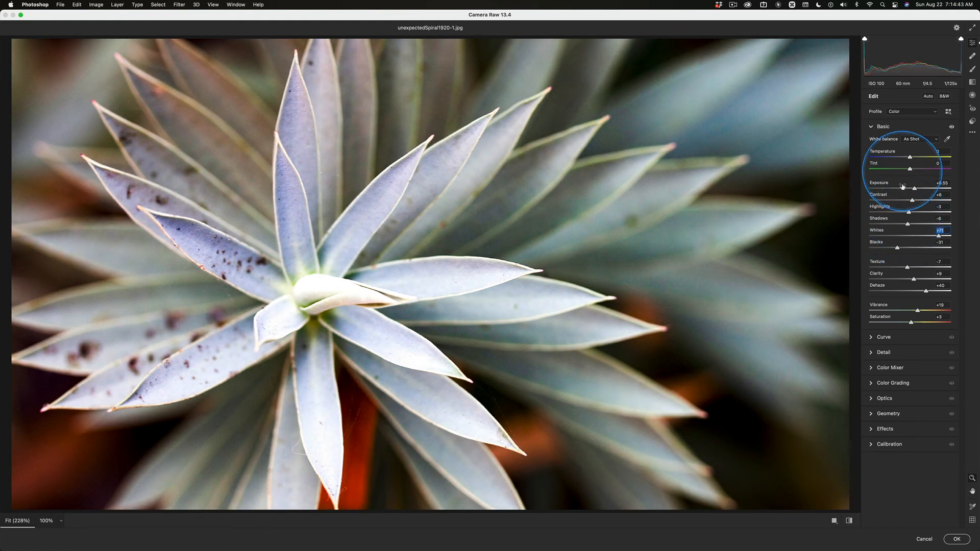
{"action": "left_click", "coordinate": [956, 539]}
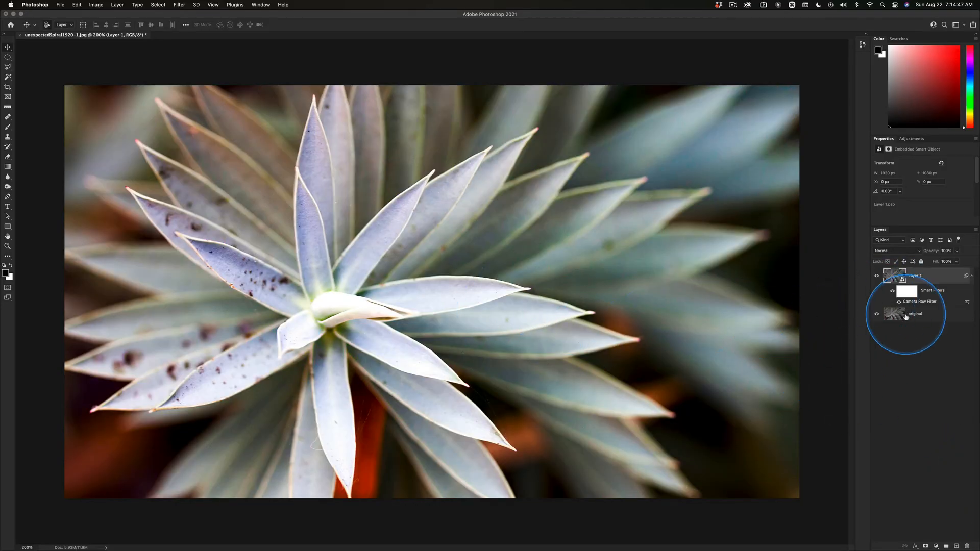
Step: Compare Layer 1 with the original by toggling its visibility, and reopen its Camera Raw filter to review the settings
{"action": "left_click", "coordinate": [877, 277]}
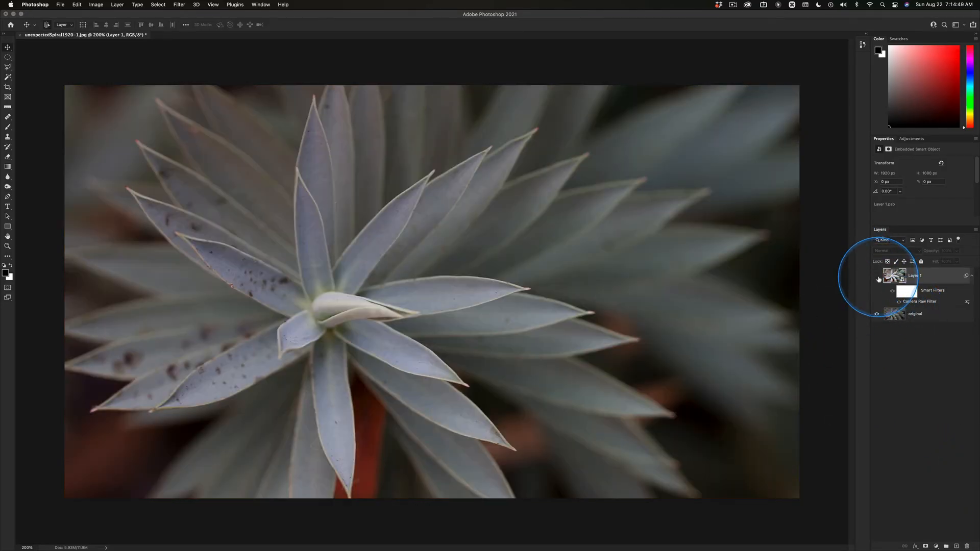
{"action": "left_click", "coordinate": [877, 277]}
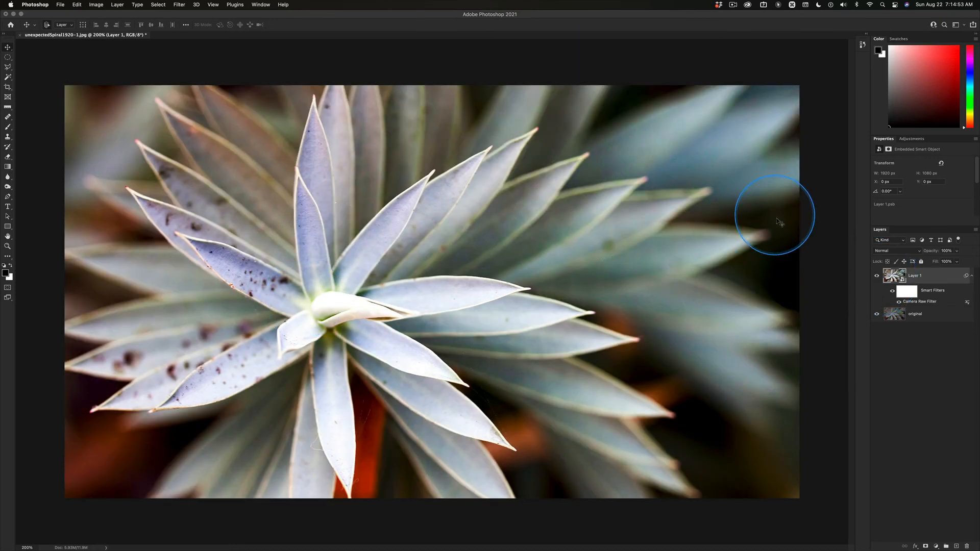
{"action": "double_click", "coordinate": [924, 302]}
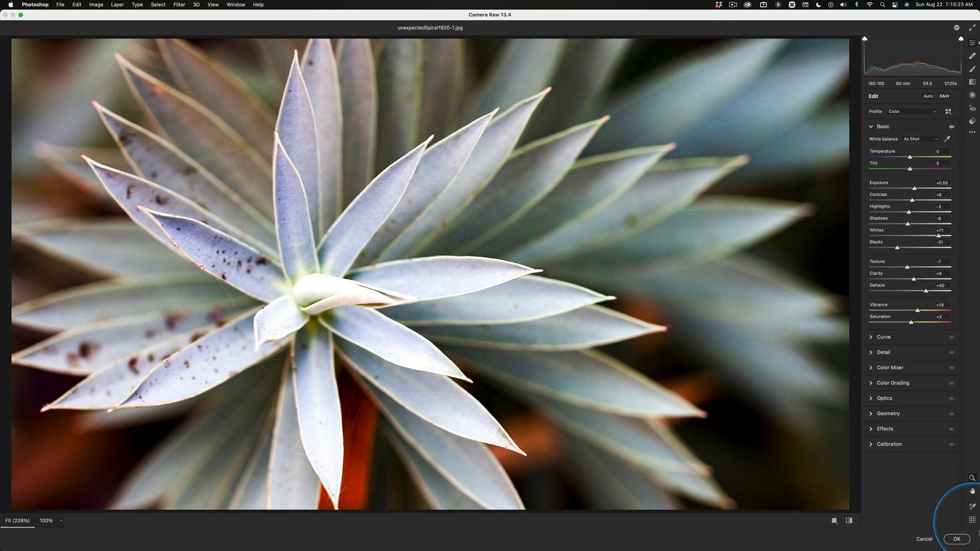
{"action": "left_click", "coordinate": [957, 539]}
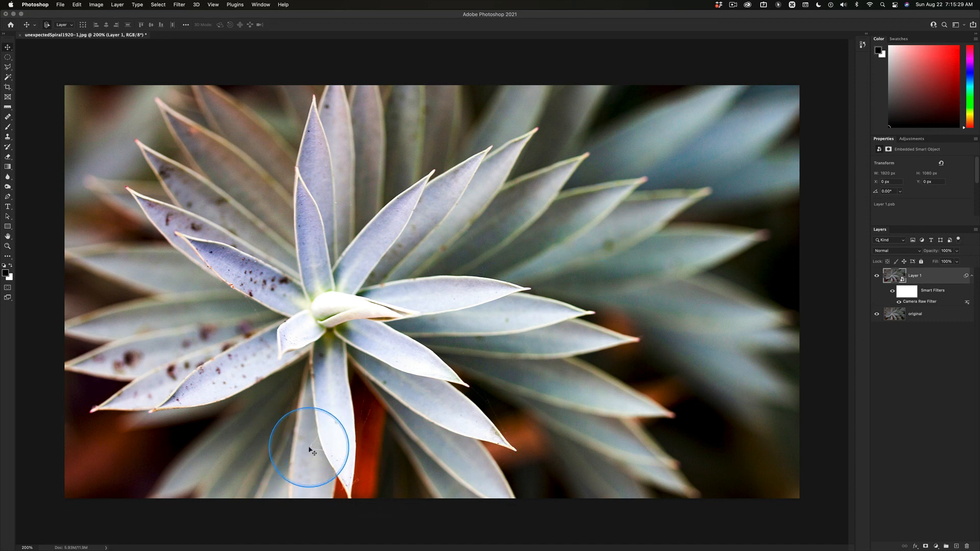
{"action": "key", "text": "ctrl"}
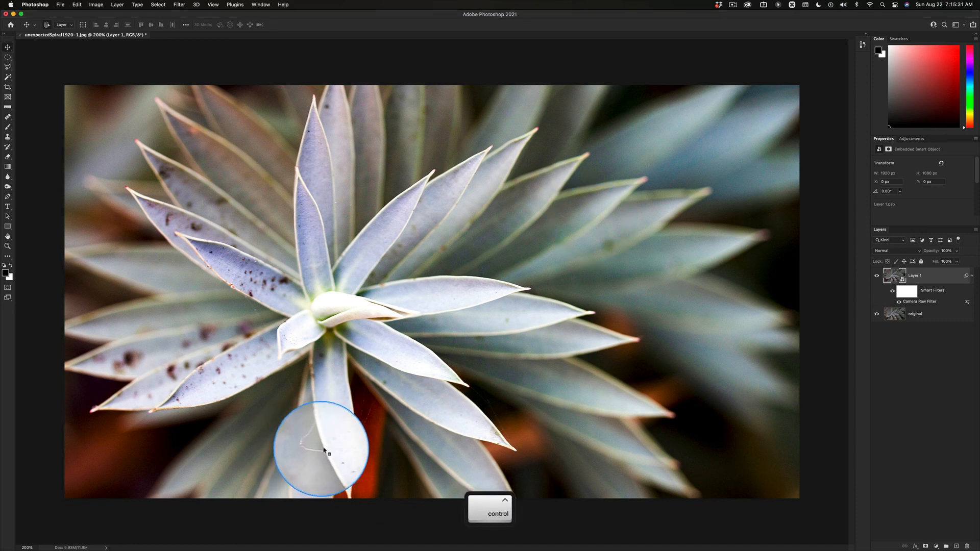